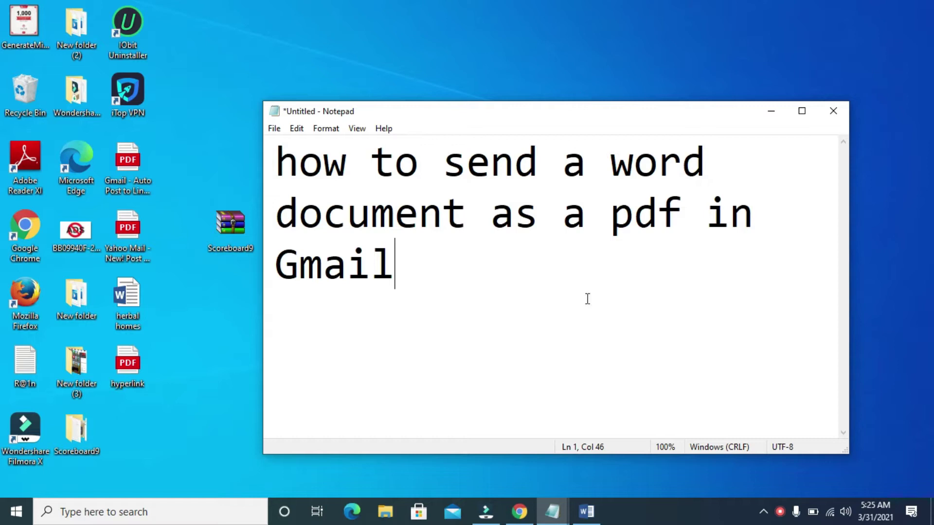
Switch from Notepad to the 'herbal homes' Word document through its taskbar preview.
{"action": "mouse_move", "coordinate": [587, 512]}
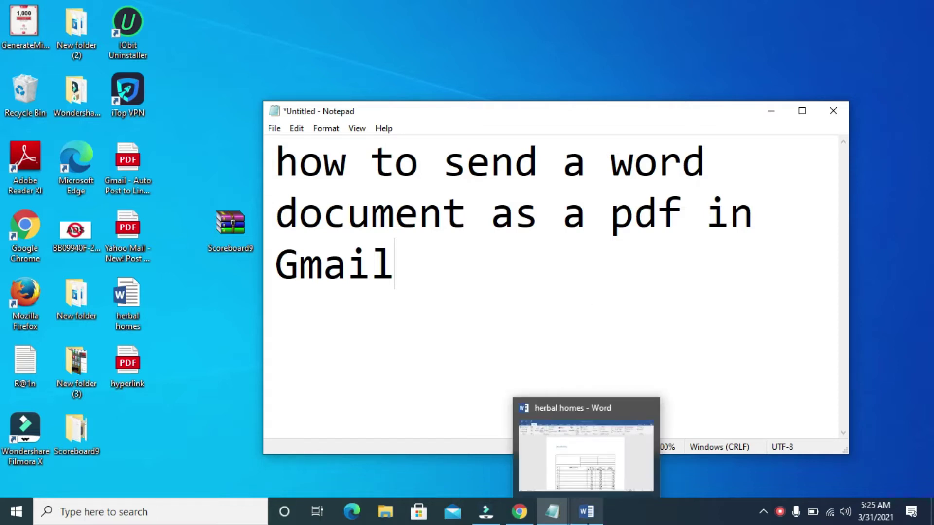
{"action": "left_click", "coordinate": [588, 519]}
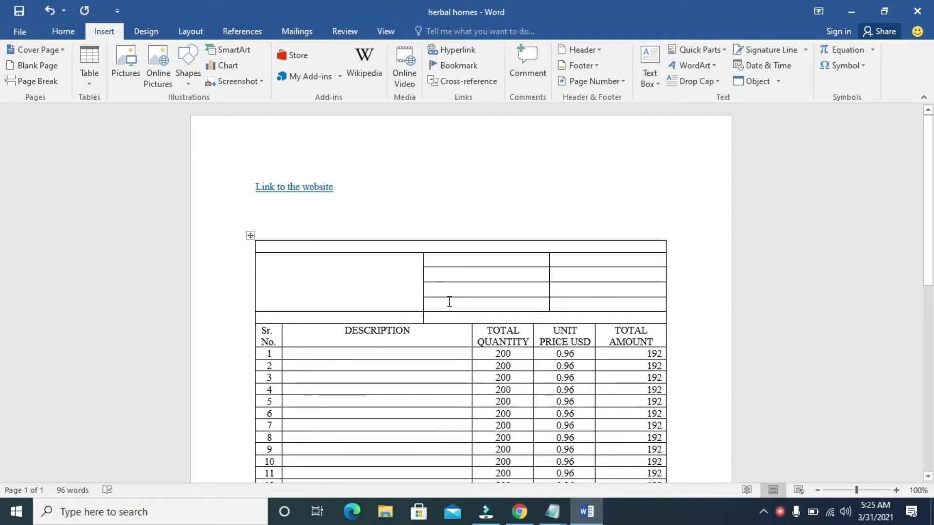
Delete the 'Link to the website' line above the pricing table.
{"action": "left_click", "coordinate": [66, 35]}
{"action": "left_click_drag", "start_coordinate": [302, 204], "coordinate": [247, 196]}
{"action": "key", "text": "Delete"}
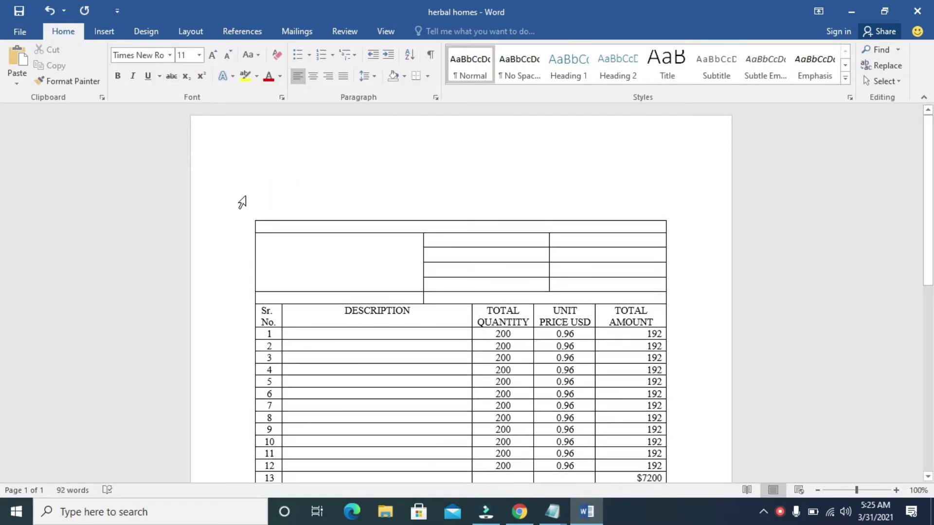
{"action": "left_click", "coordinate": [15, 33]}
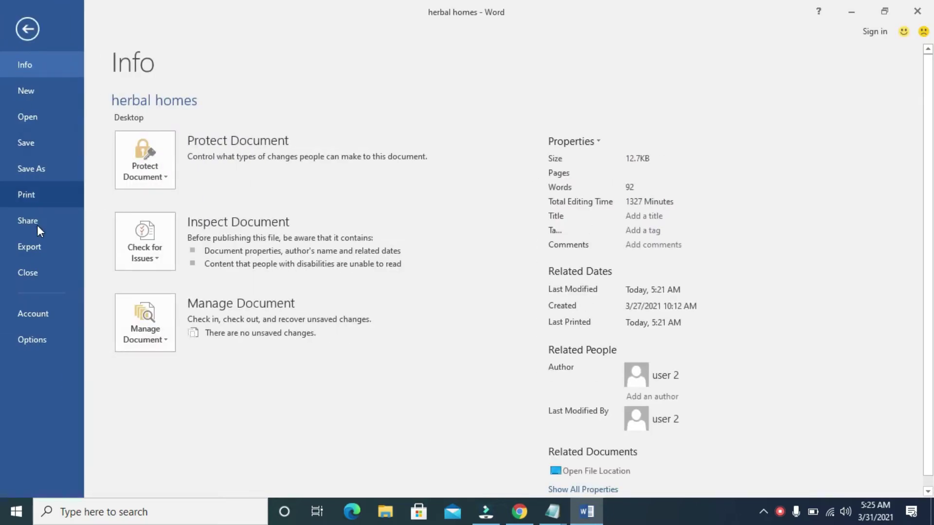
Start exporting the document as a PDF/XPS from the File backstage's Export page.
{"action": "left_click", "coordinate": [38, 245]}
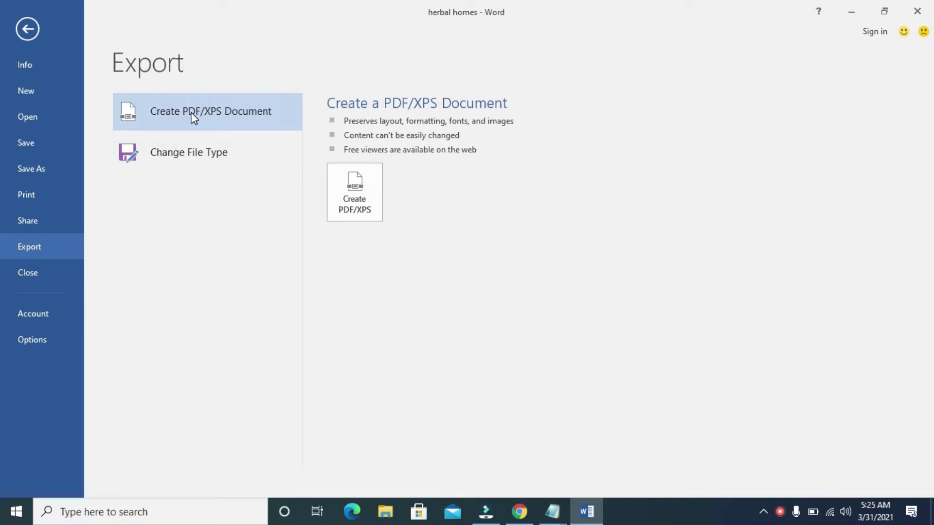
{"action": "left_click", "coordinate": [227, 113]}
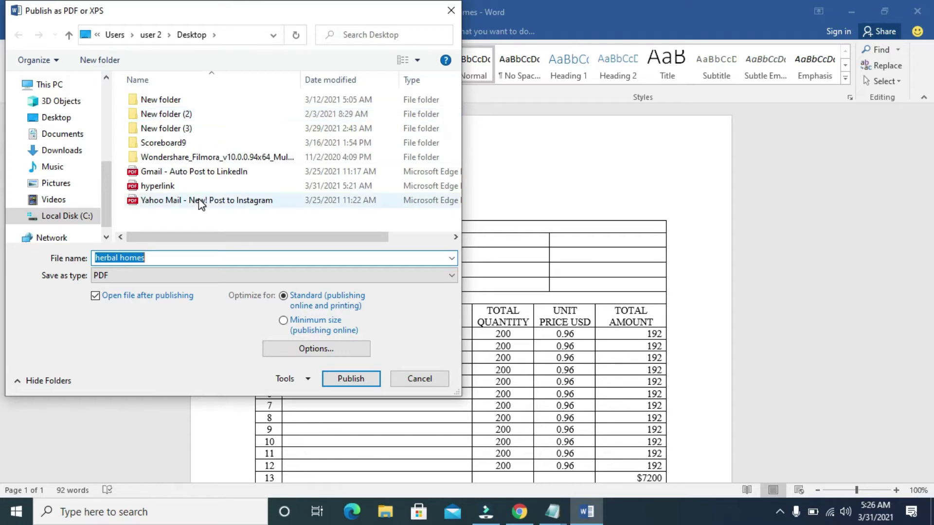
Publish the document to the Desktop as the PDF 'Document to send'.
{"action": "left_click_drag", "start_coordinate": [103, 183], "coordinate": [103, 93]}
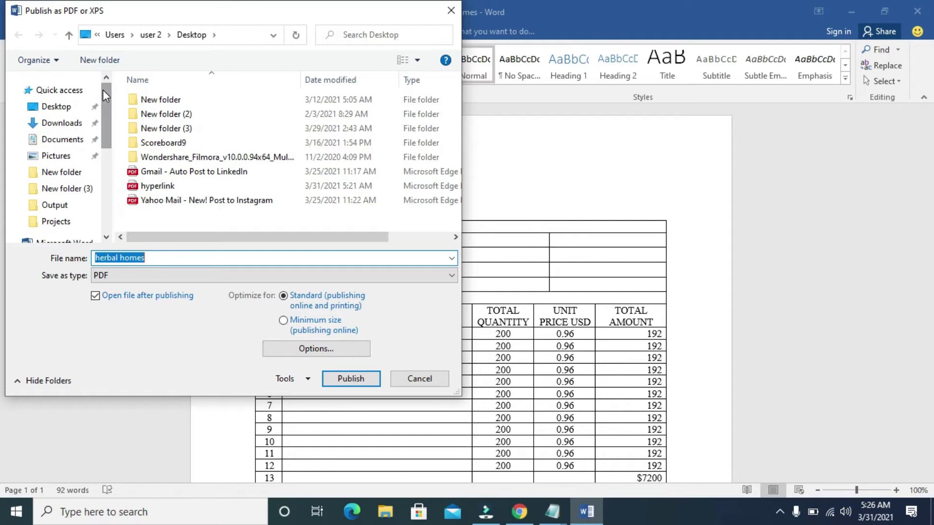
{"action": "left_click", "coordinate": [64, 112]}
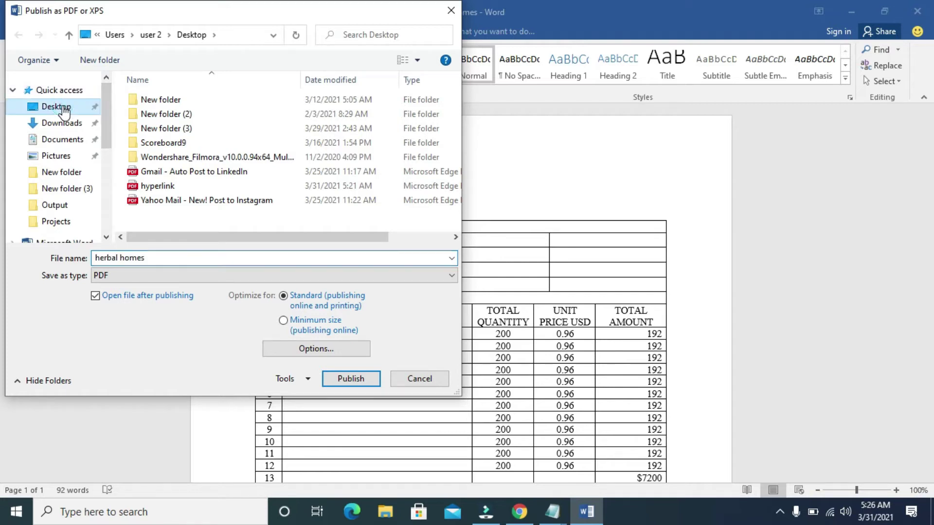
{"action": "left_click", "coordinate": [167, 257]}
{"action": "left_click", "coordinate": [167, 257]}
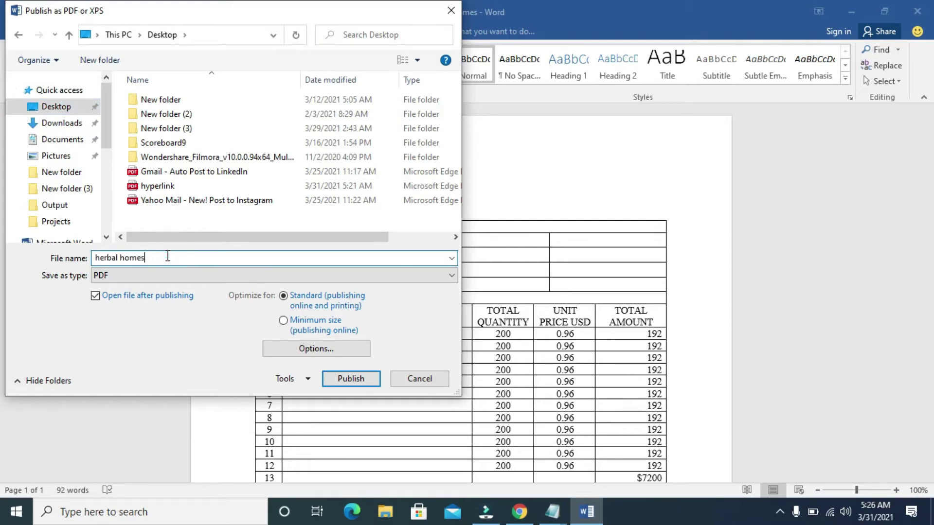
{"action": "key", "text": "BackSpace"}
{"action": "key", "text": "BackSpace"}
{"action": "key", "text": "BackSpace"}
{"action": "key", "text": "BackSpace"}
{"action": "key", "text": "BackSpace"}
{"action": "key", "text": "BackSpace"}
{"action": "key", "text": "BackSpace"}
{"action": "key", "text": "BackSpace"}
{"action": "key", "text": "BackSpace"}
{"action": "key", "text": "BackSpace"}
{"action": "key", "text": "BackSpace"}
{"action": "key", "text": "BackSpace"}
{"action": "type", "text": "Document to senf"}
{"action": "key", "text": "BackSpace"}
{"action": "type", "text": "d"}
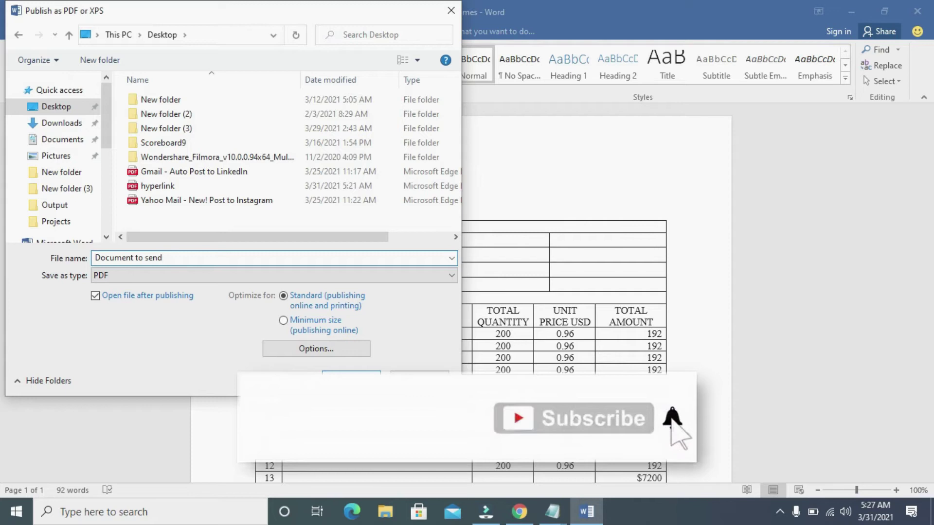
{"action": "left_click", "coordinate": [351, 372]}
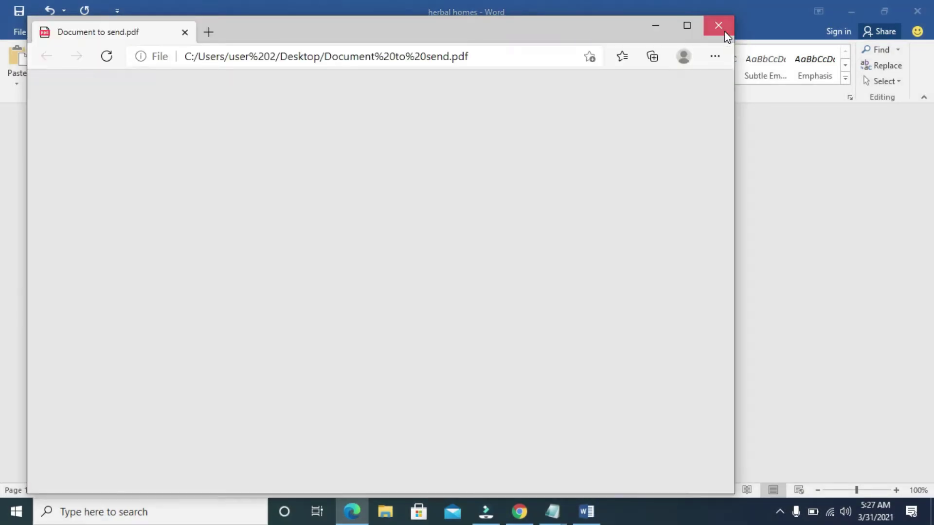
Close the published PDF in Edge and minimise the Word window.
{"action": "left_click", "coordinate": [724, 31]}
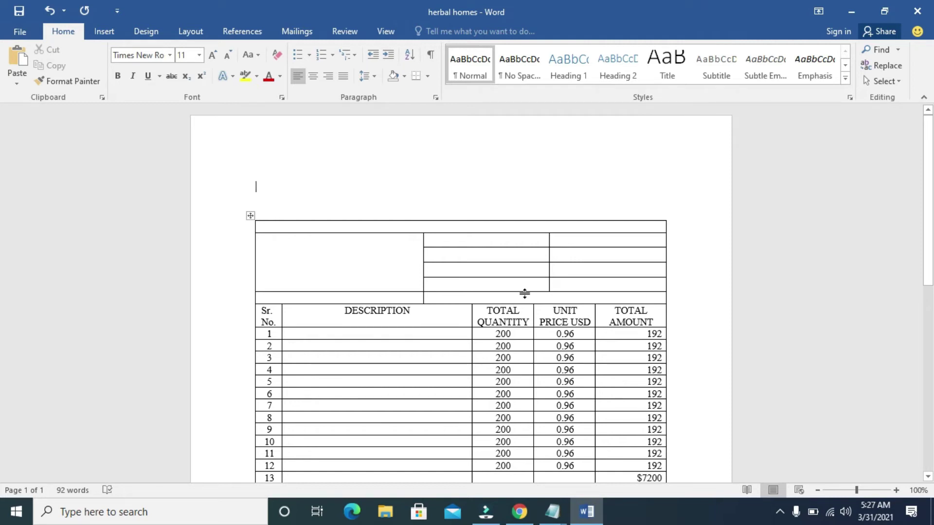
{"action": "left_click", "coordinate": [851, 12]}
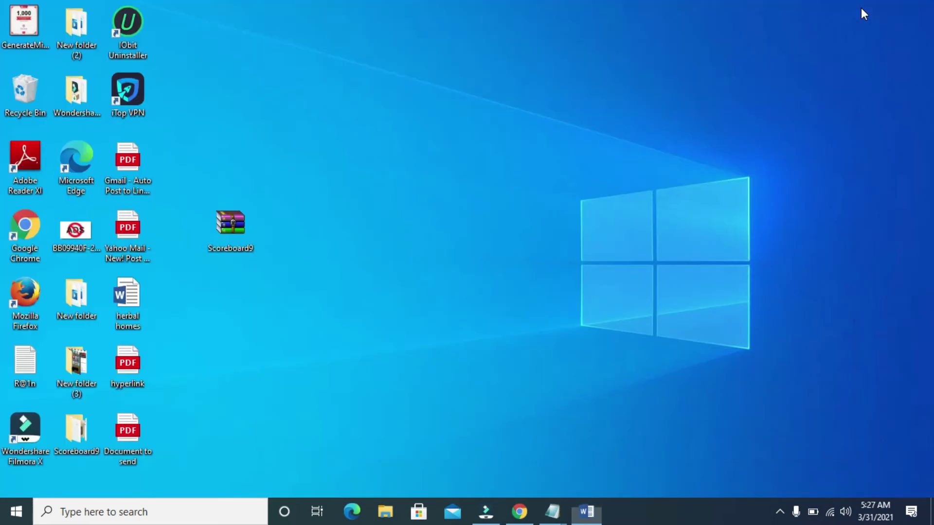
{"action": "double_click", "coordinate": [134, 429]}
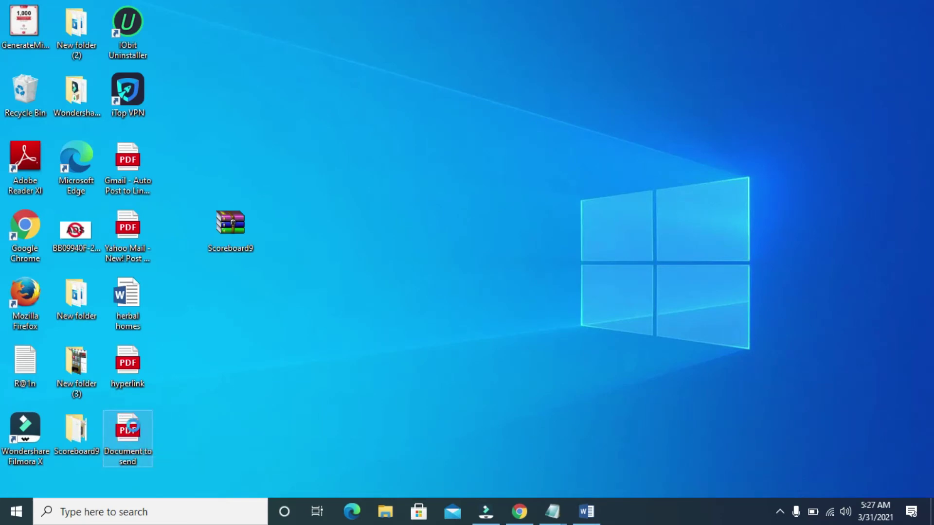
{"action": "right_click", "coordinate": [133, 426]}
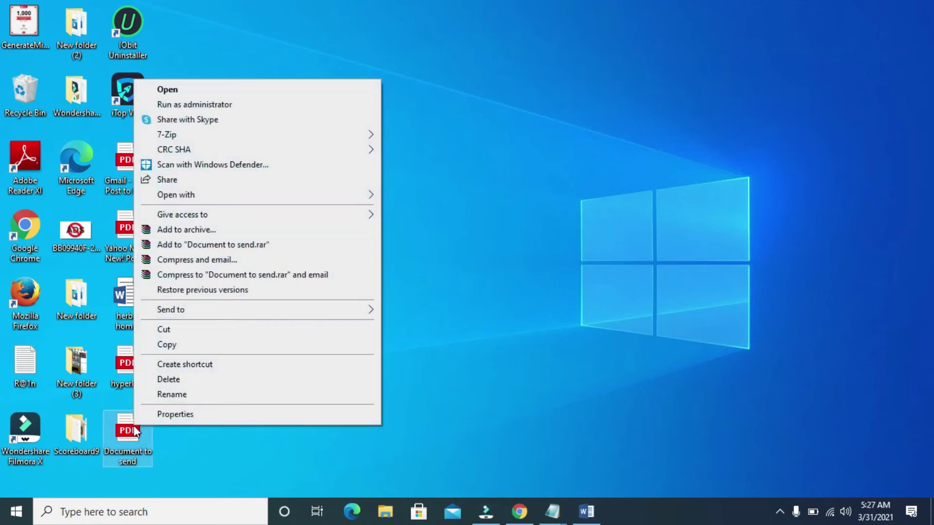
{"action": "left_click", "coordinate": [290, 200]}
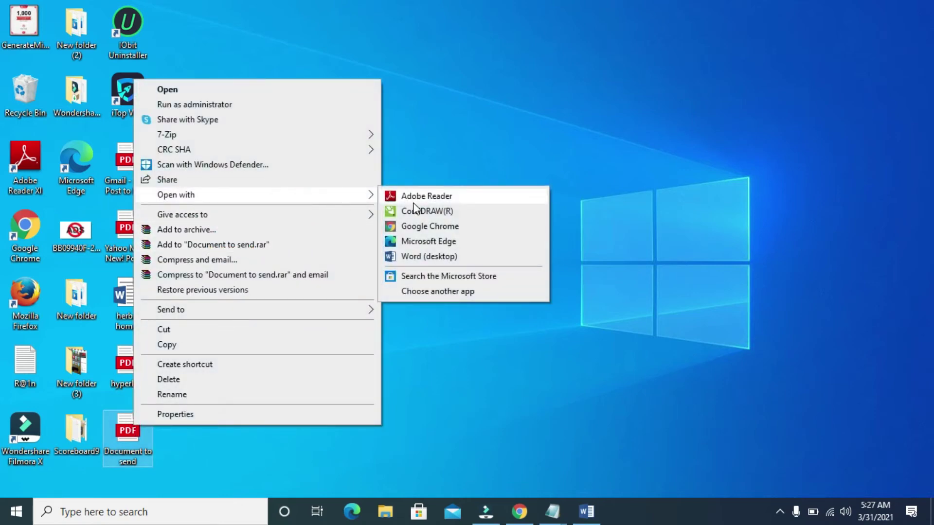
{"action": "left_click", "coordinate": [425, 199]}
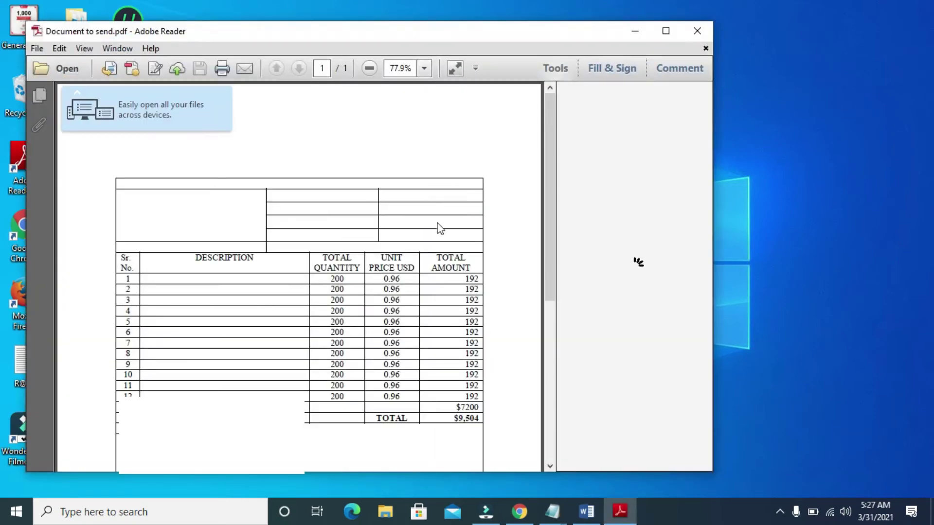
{"action": "left_click", "coordinate": [699, 27]}
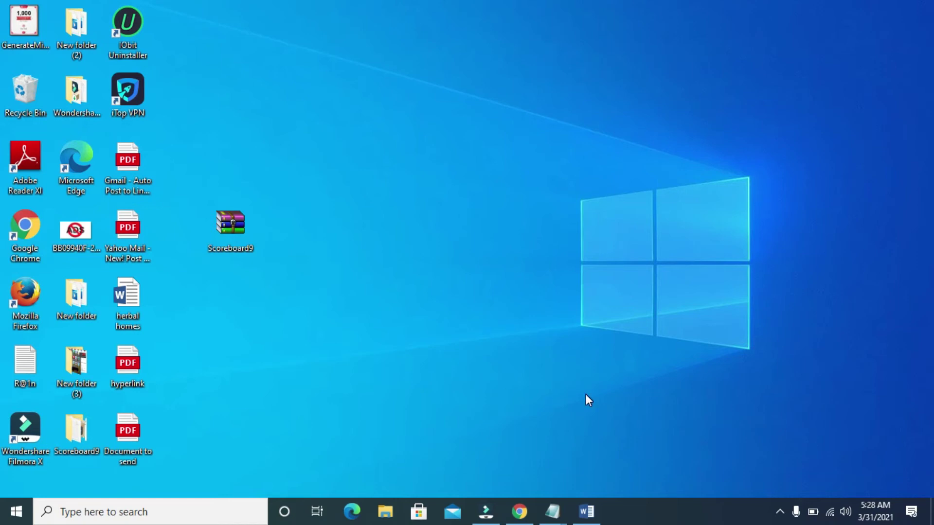
Switch to the Gmail inbox in the browser and start a new blank message.
{"action": "left_click", "coordinate": [519, 512]}
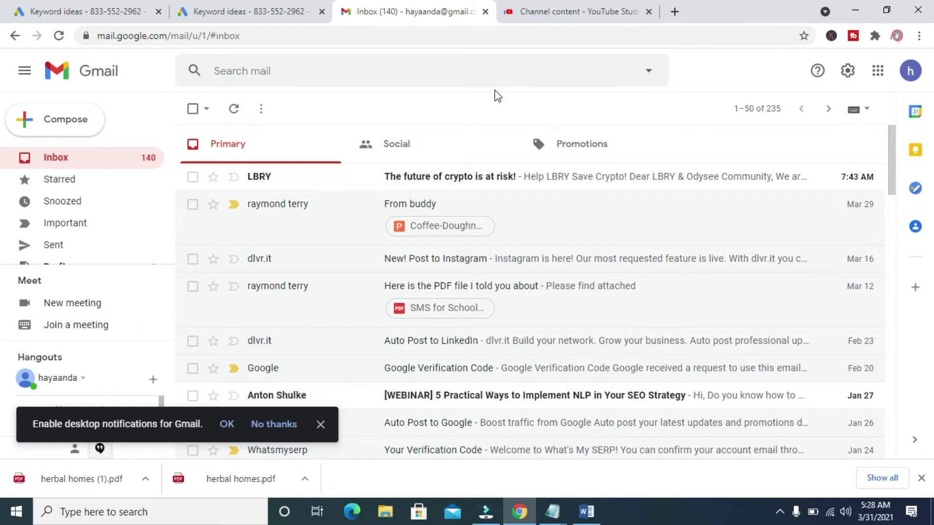
{"action": "left_click", "coordinate": [53, 131]}
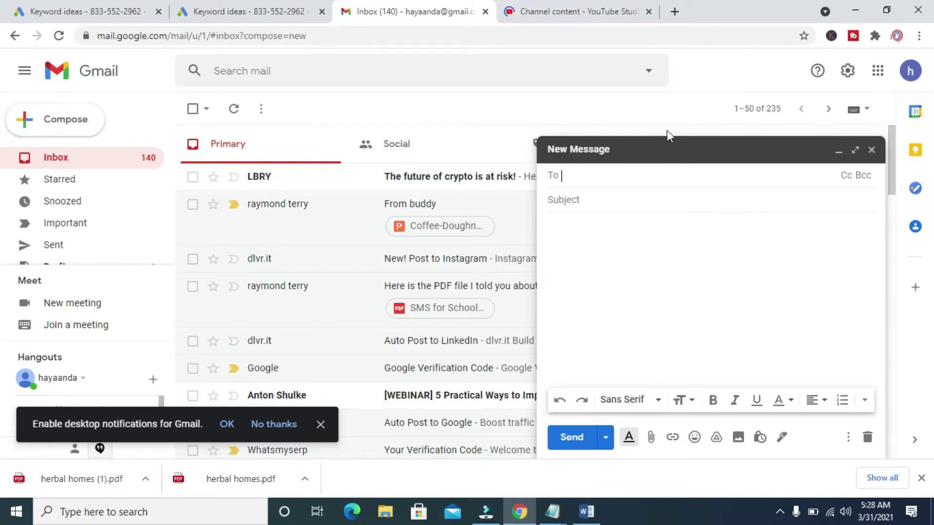
Address the message to the suggested contact found by typing part of their name.
{"action": "left_click", "coordinate": [608, 175]}
{"action": "type", "text": "lawal"}
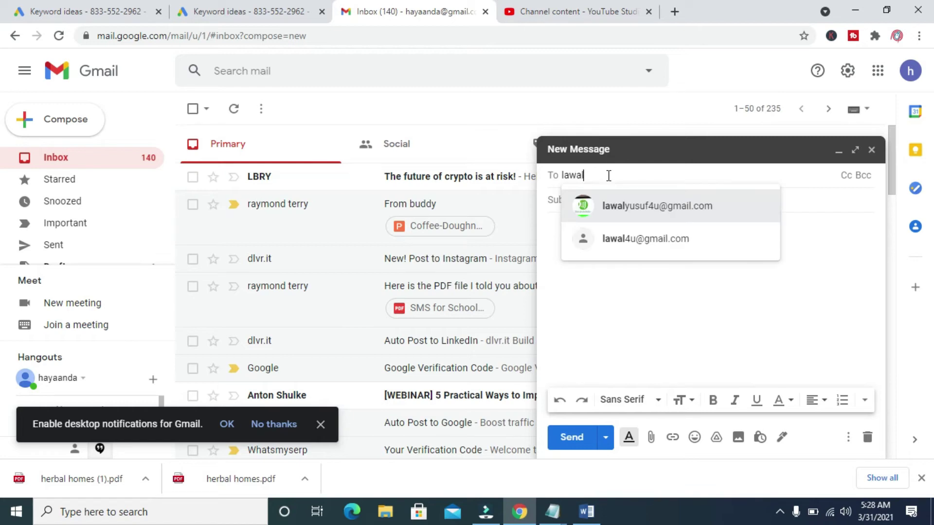
{"action": "left_click", "coordinate": [676, 209]}
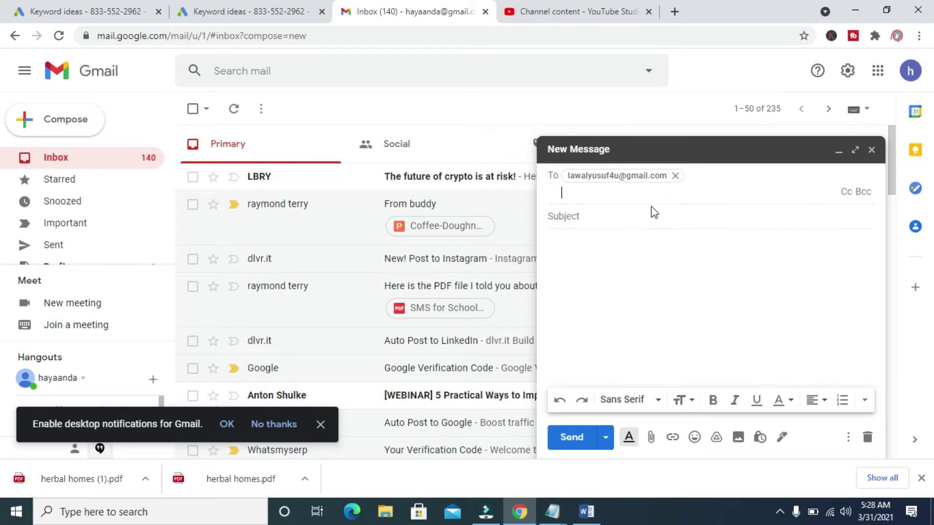
Enter the subject 'The Quotataion' and the body text 'Please find attached Pdf'.
{"action": "left_click", "coordinate": [597, 219]}
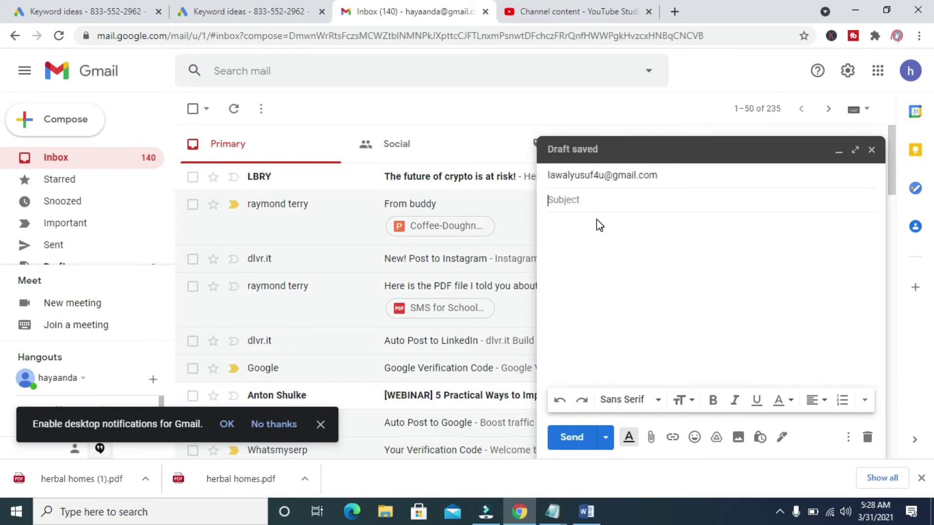
{"action": "type", "text": "The"}
{"action": "key", "text": "BackSpace"}
{"action": "key", "text": "BackSpace"}
{"action": "key", "text": "BackSpace"}
{"action": "type", "text": "he"}
{"action": "type", "text": "Quotataion"}
{"action": "left_click", "coordinate": [596, 222]}
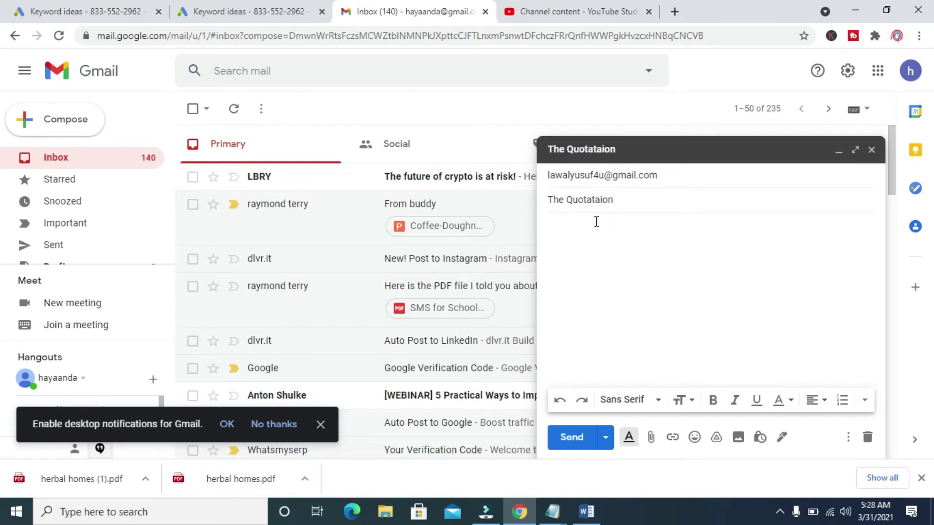
{"action": "type", "text": "Pl"}
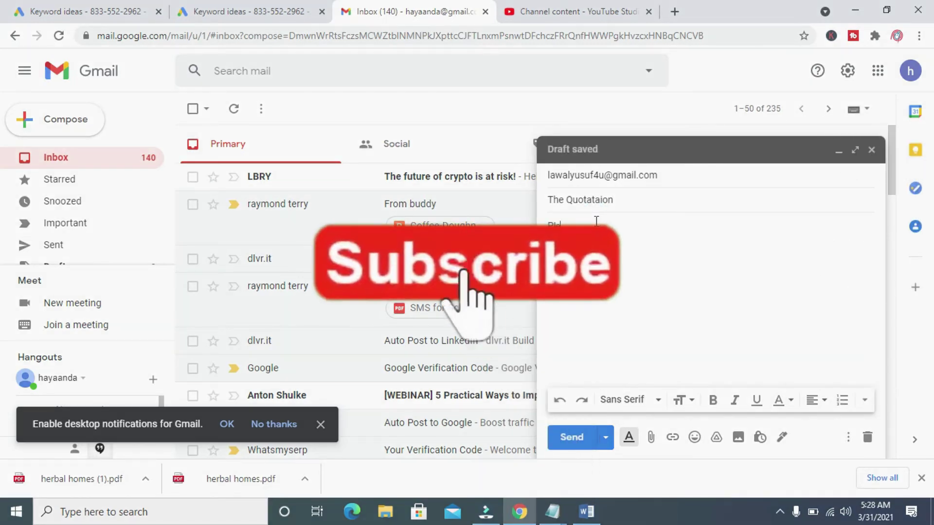
{"action": "type", "text": "ease find"}
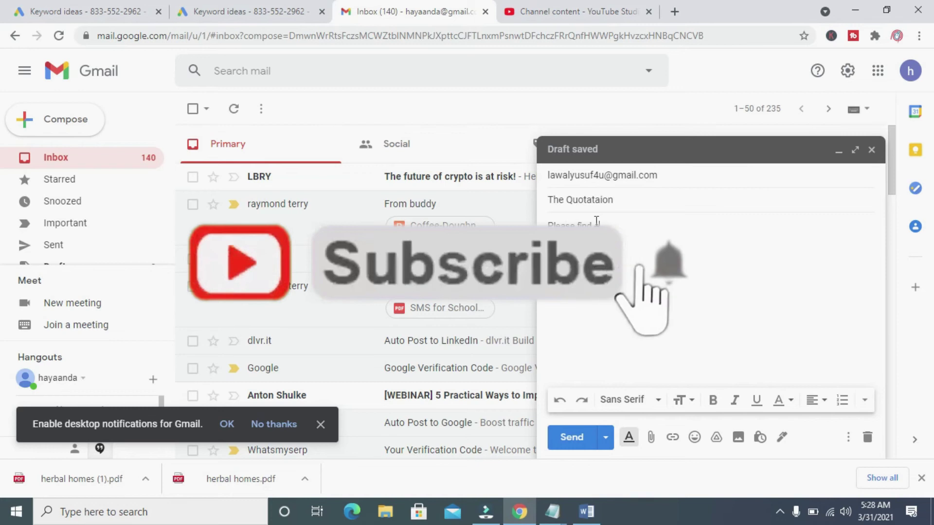
{"action": "type", "text": " attach"}
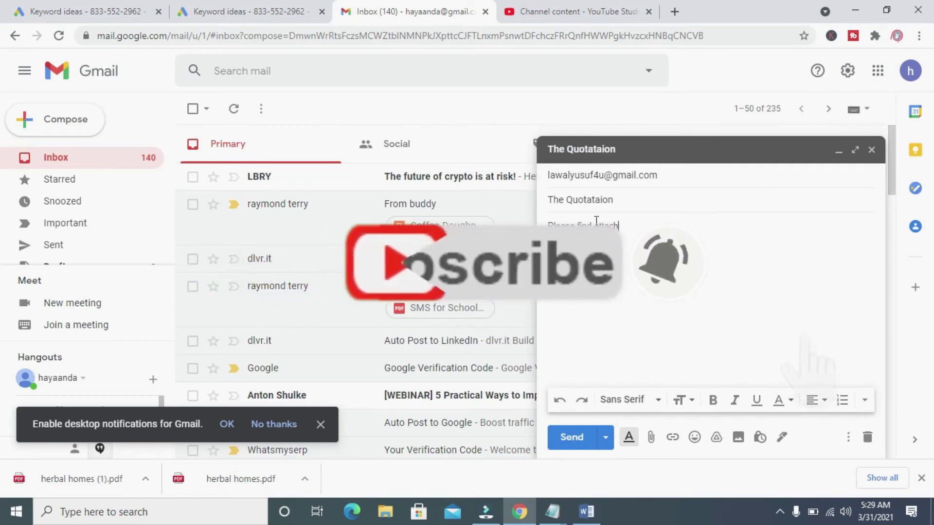
{"action": "type", "text": "ed"}
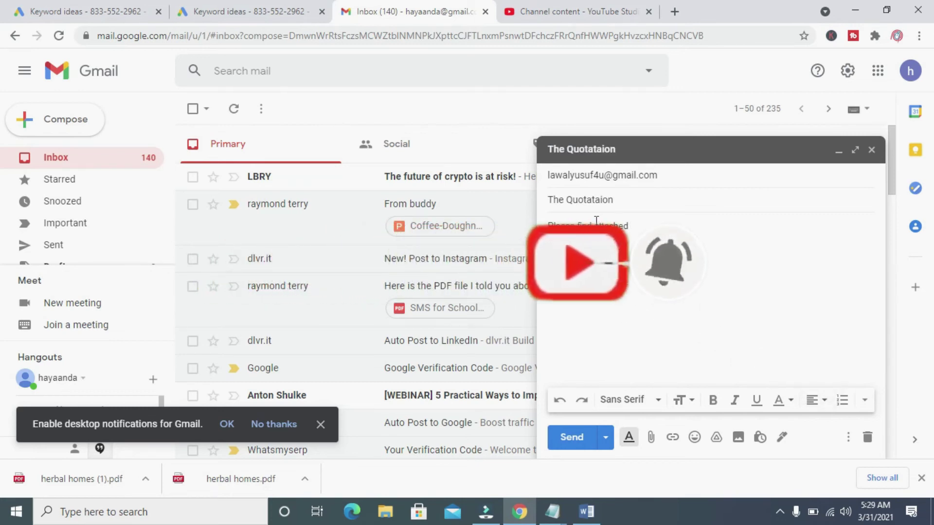
{"action": "type", "text": " Pdf File"}
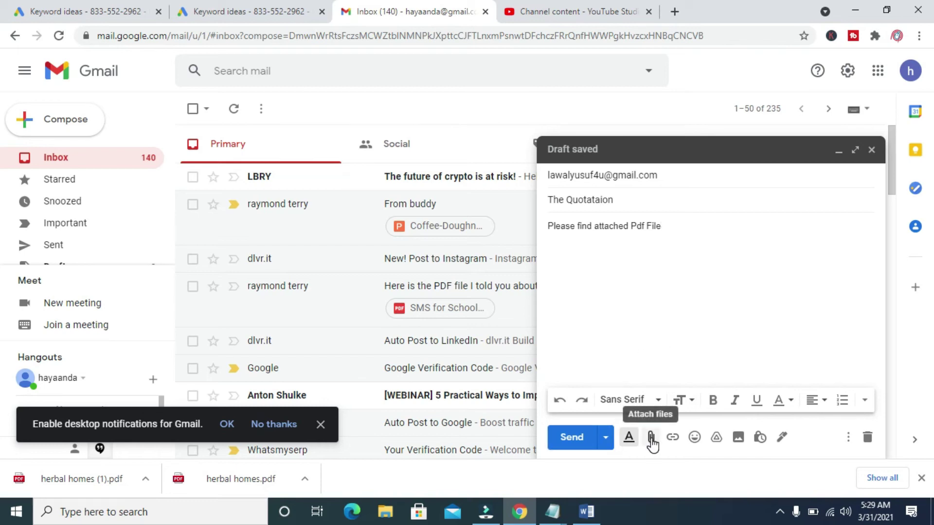
Glance at the desktop, return to the Gmail draft, and open the attach-file picker.
{"action": "key", "text": "super+d"}
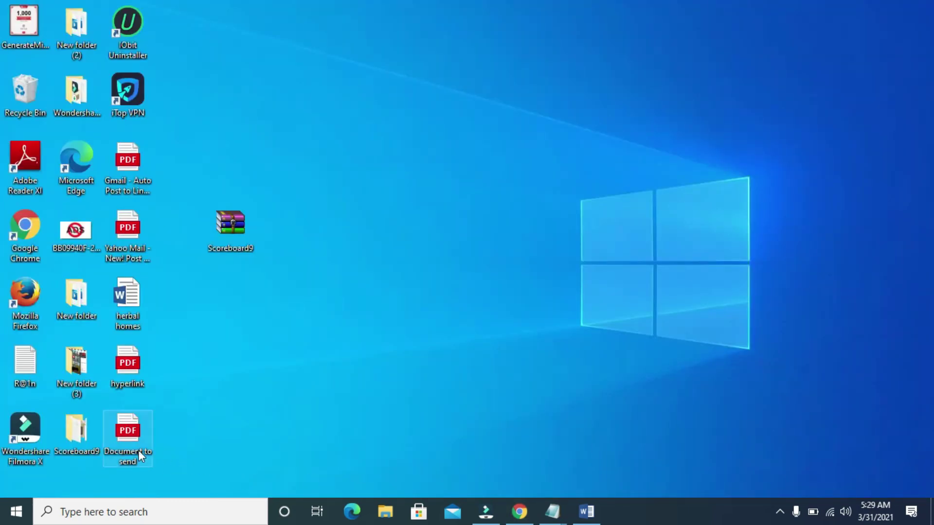
{"action": "left_click", "coordinate": [519, 509]}
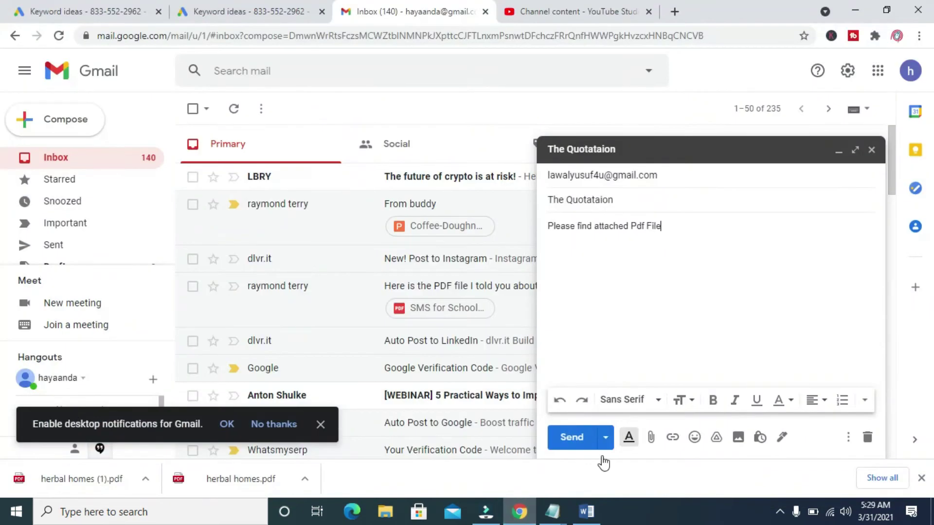
{"action": "left_click", "coordinate": [651, 440]}
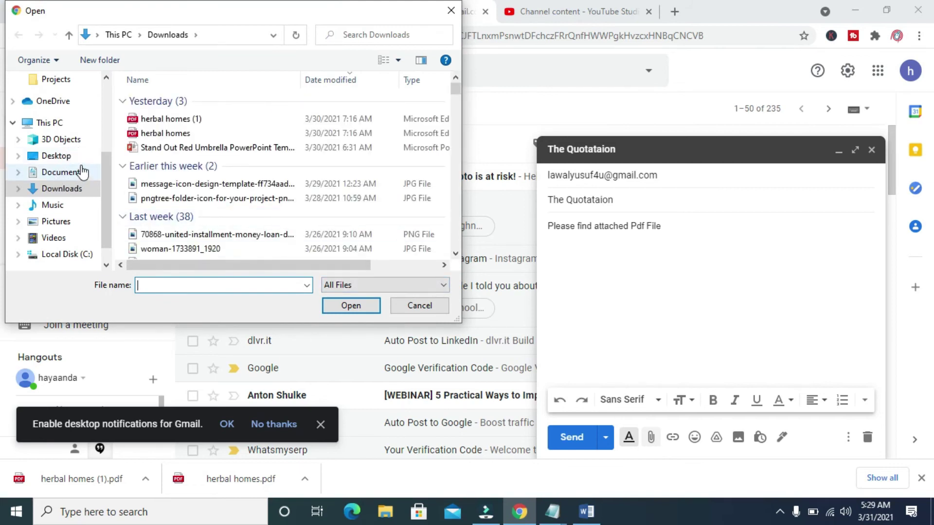
Attach 'Document to send.pdf' from the Desktop folder to the draft.
{"action": "left_click", "coordinate": [63, 156]}
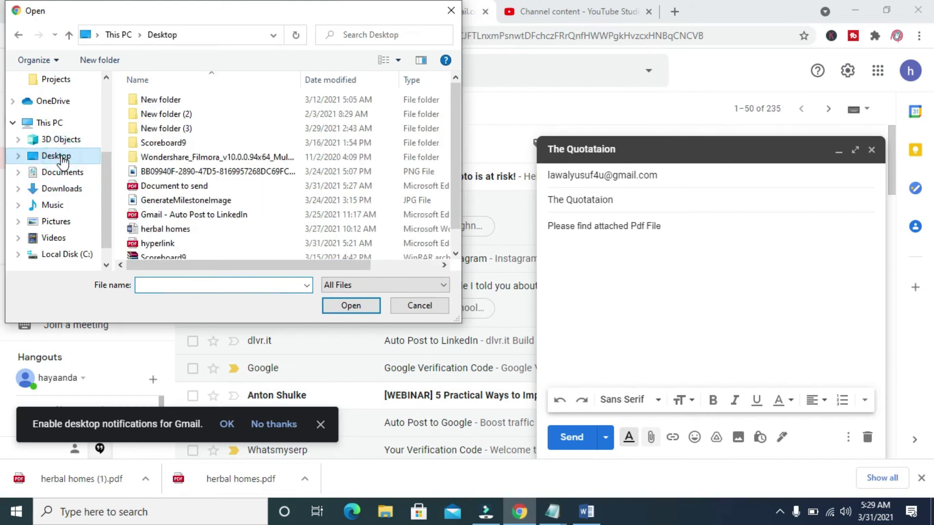
{"action": "left_click", "coordinate": [178, 187]}
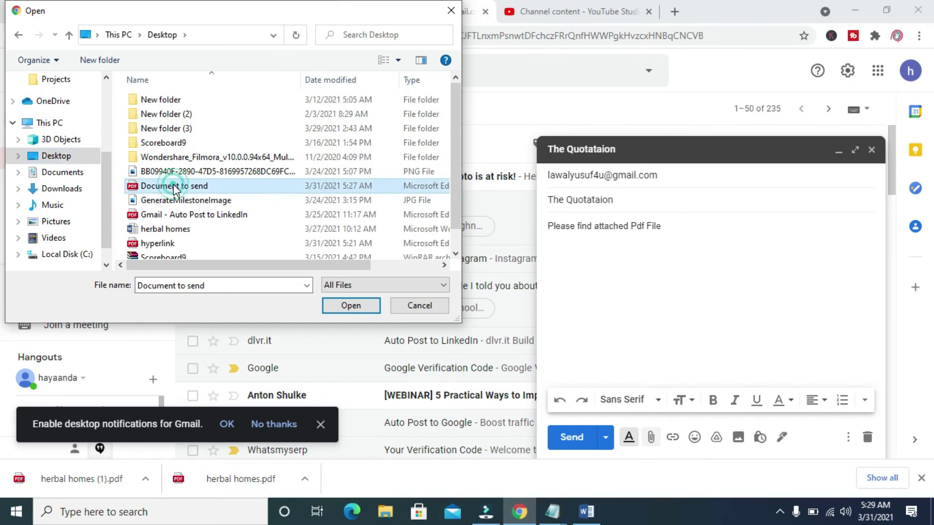
{"action": "left_click", "coordinate": [349, 305]}
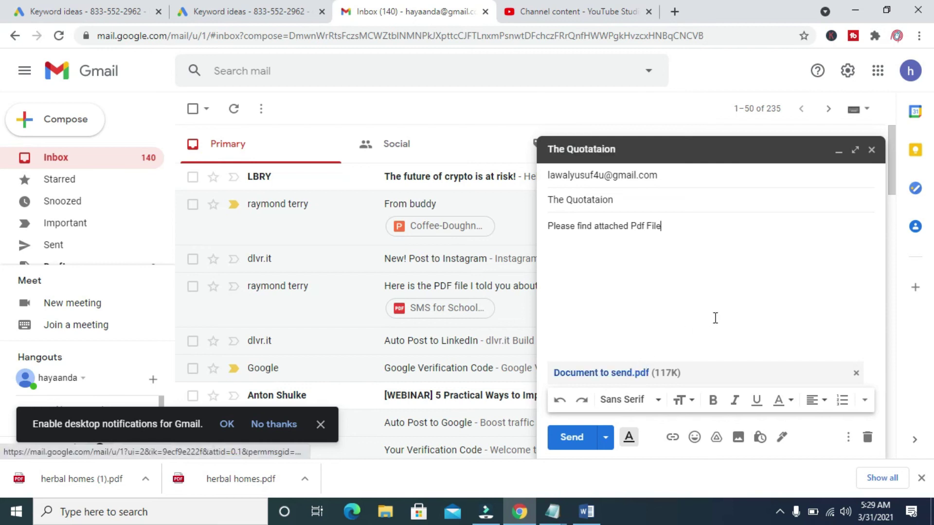
Send the email with the 'Document to send' PDF attached.
{"action": "left_click", "coordinate": [568, 436]}
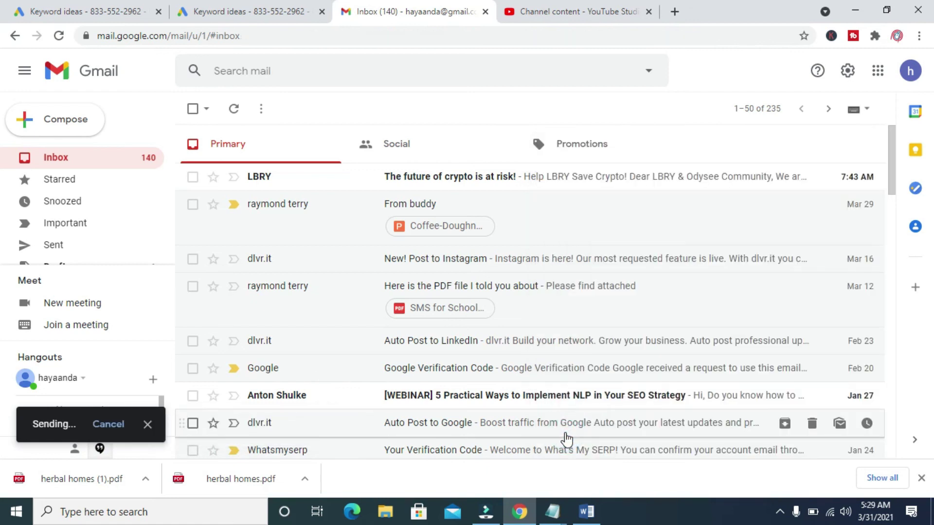